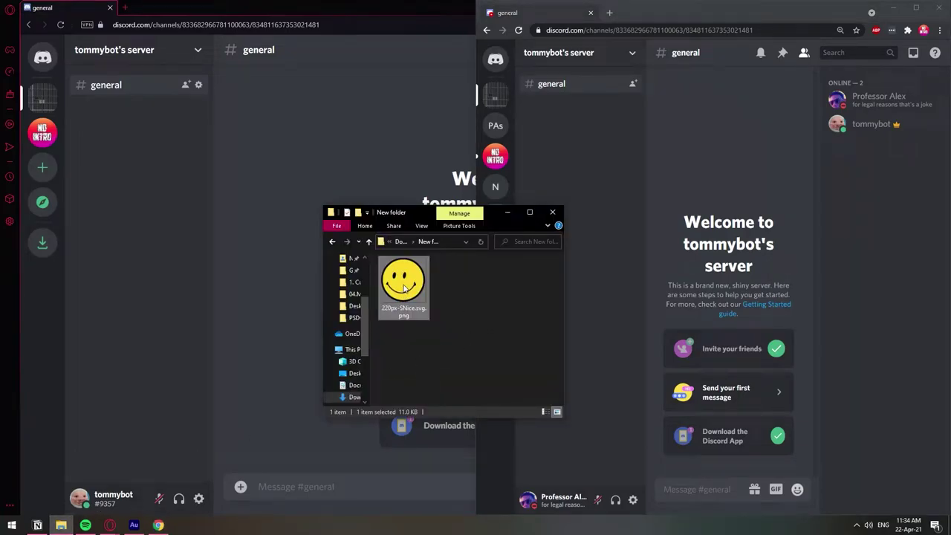
Post the smiley PNG to #general from the second member's Discord window.
mouse_move(403, 289)
left_mouse_down()
mouse_move(736, 264)
mouse_move(737, 281)
mouse_move(761, 263)
mouse_move(736, 306)
mouse_move(744, 259)
mouse_move(730, 283)
mouse_move(725, 508)
mouse_move(728, 381)
mouse_move(752, 253)
mouse_move(725, 328)
mouse_move(728, 313)
left_mouse_up()
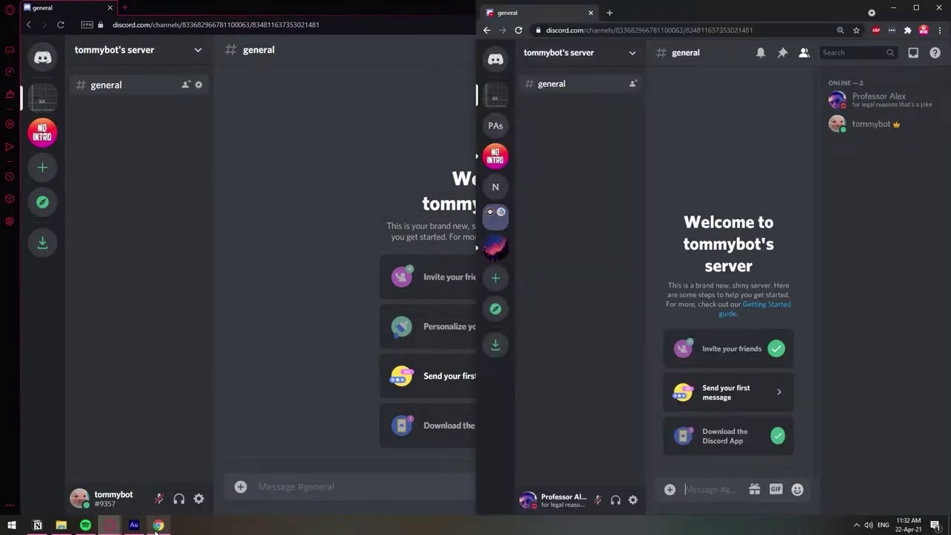
left_click(158, 525)
left_click(61, 525)
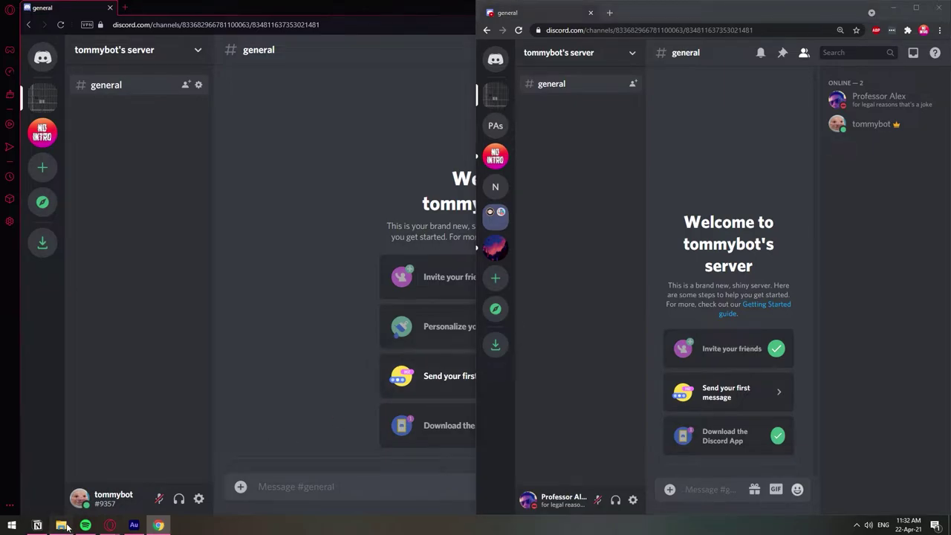
mouse_move(418, 279)
left_mouse_down()
mouse_move(743, 280)
mouse_move(661, 336)
left_mouse_up()
left_click(812, 347)
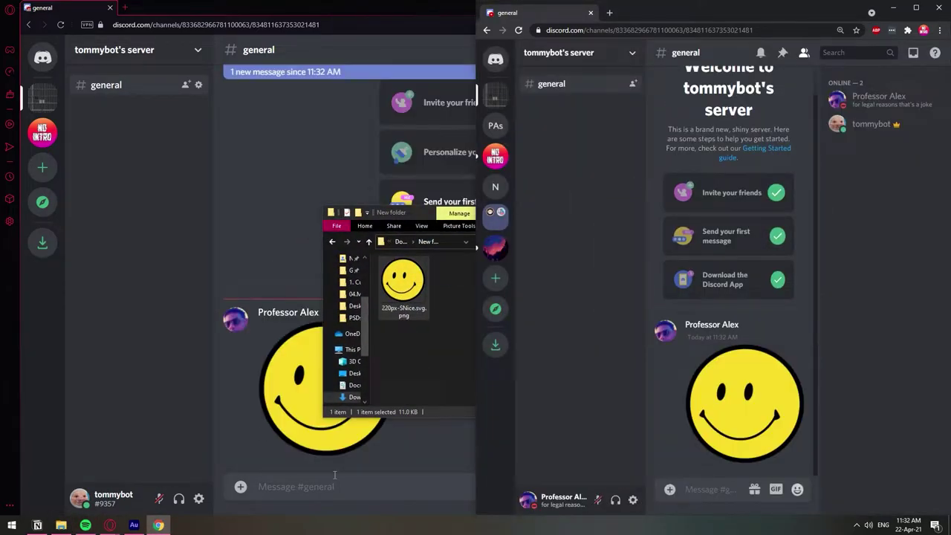
Delete the smiley test message from #general in the owner's window.
left_click(122, 297)
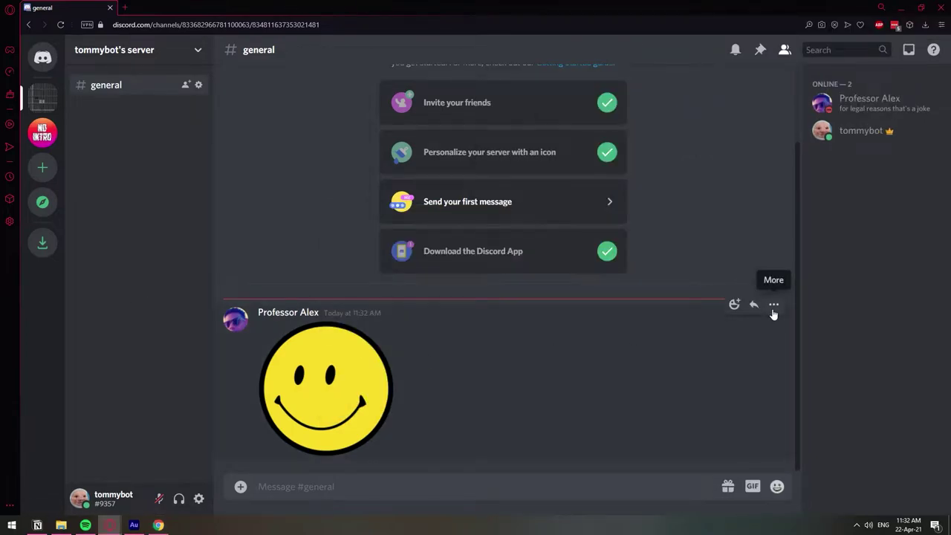
left_click(772, 305)
left_click(682, 394)
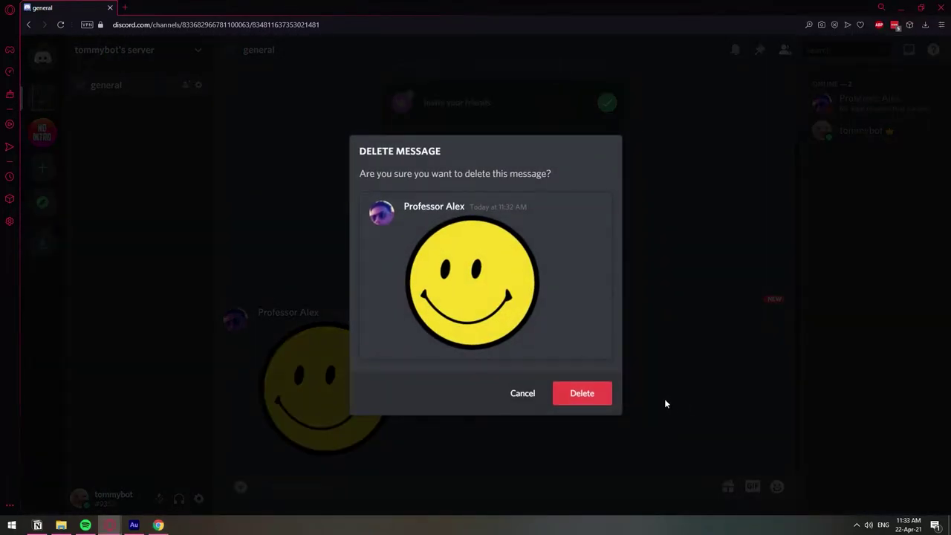
left_click(581, 399)
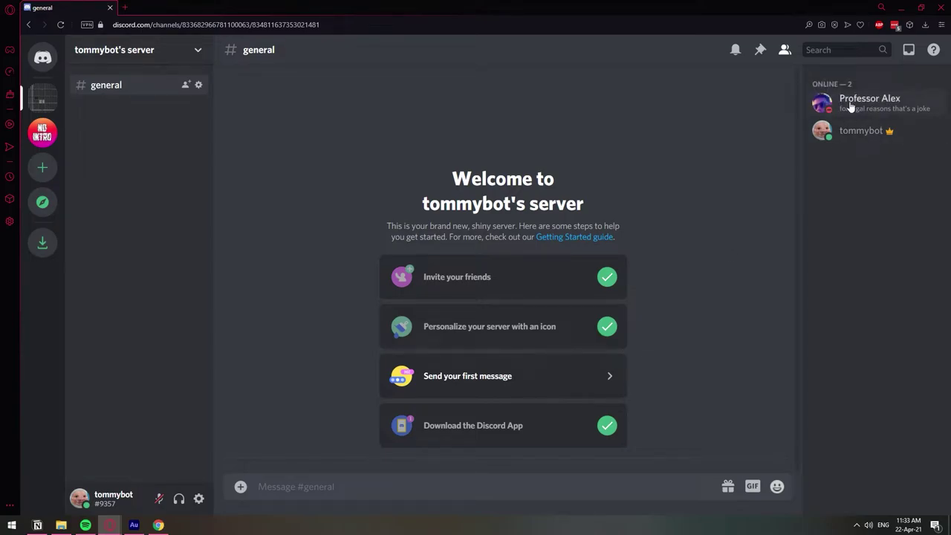
left_click(198, 50)
left_click(151, 142)
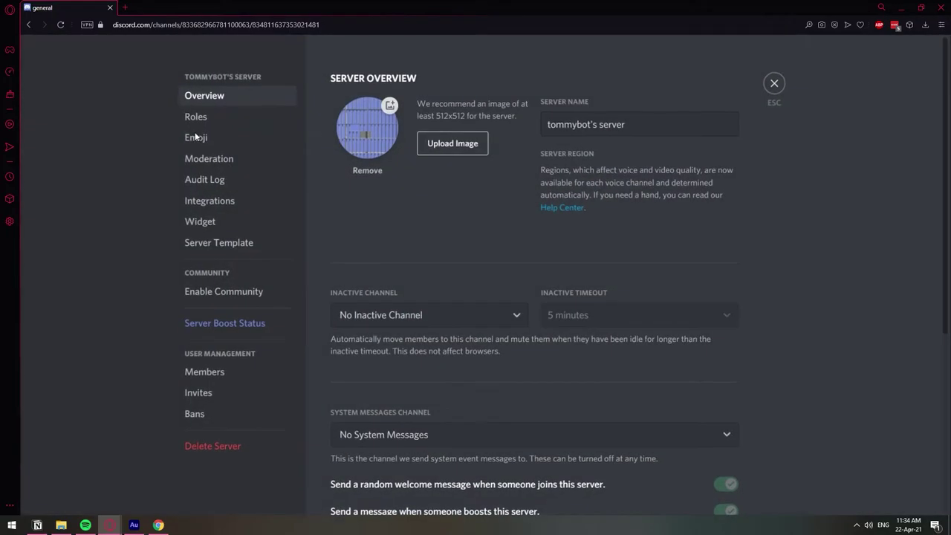
left_click(218, 116)
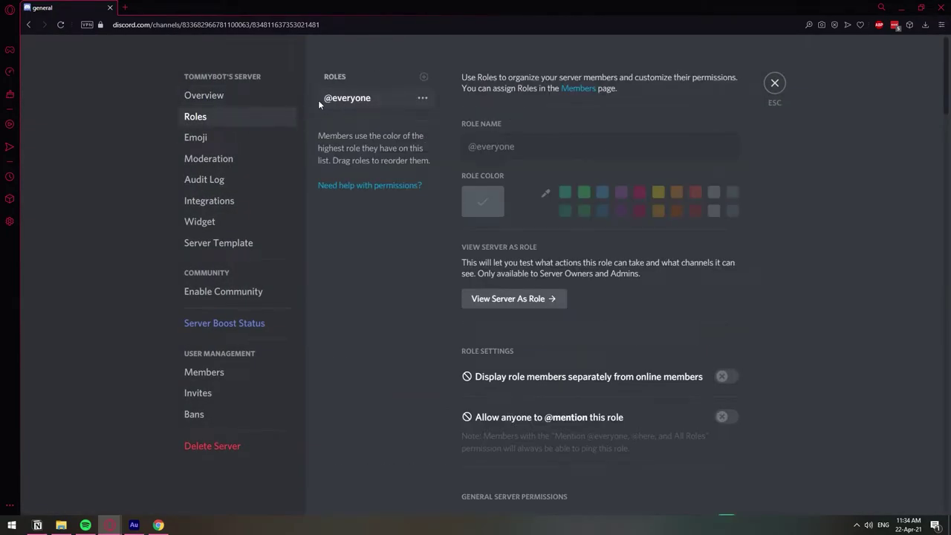
scroll(587, 303, "down", 15)
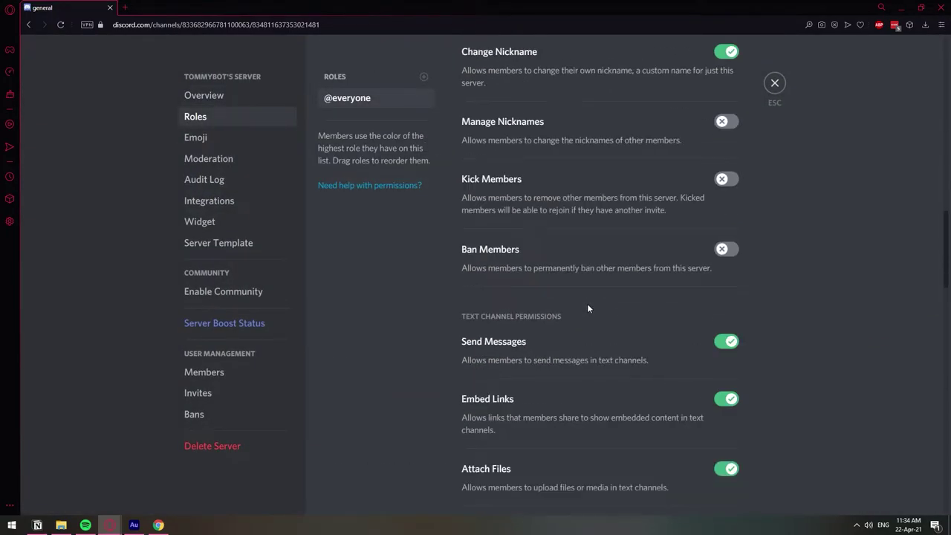
scroll(587, 305, "down", 3)
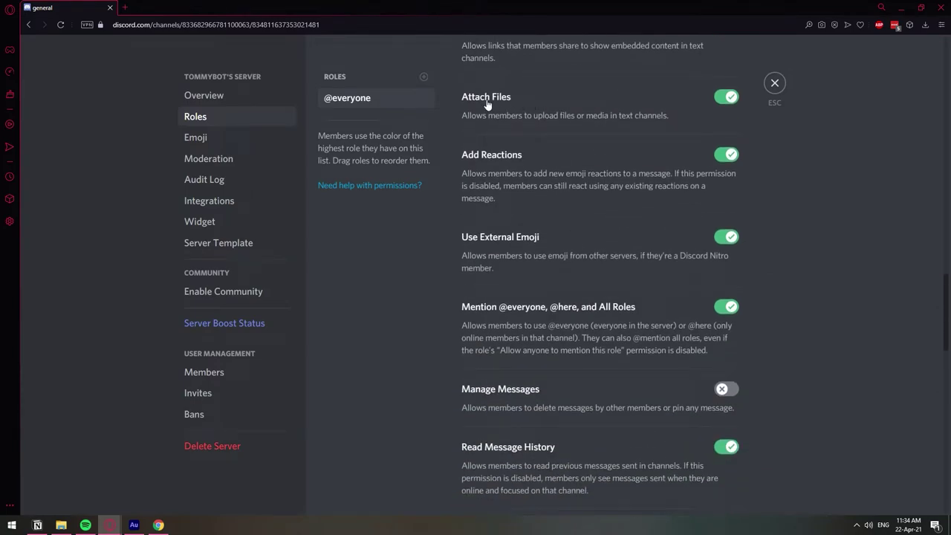
left_click(728, 102)
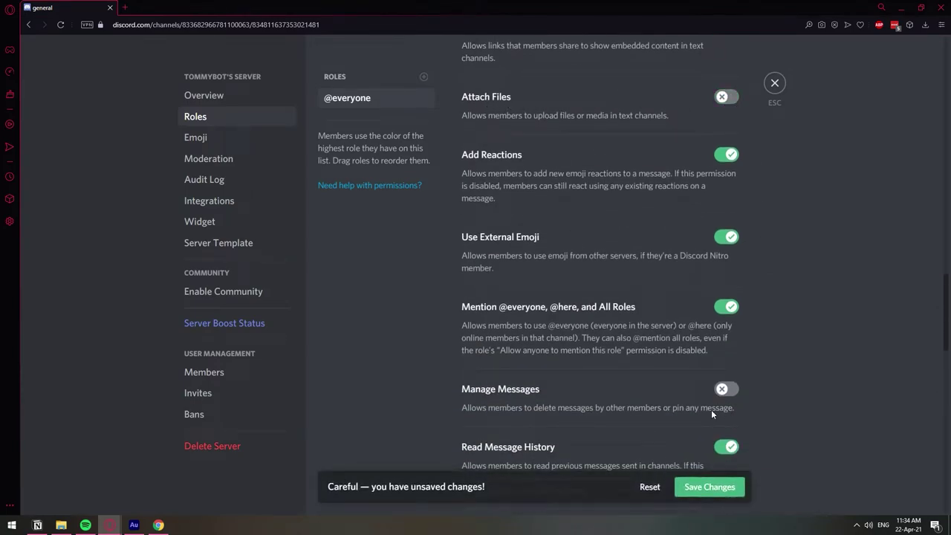
left_click(707, 494)
left_click(774, 86)
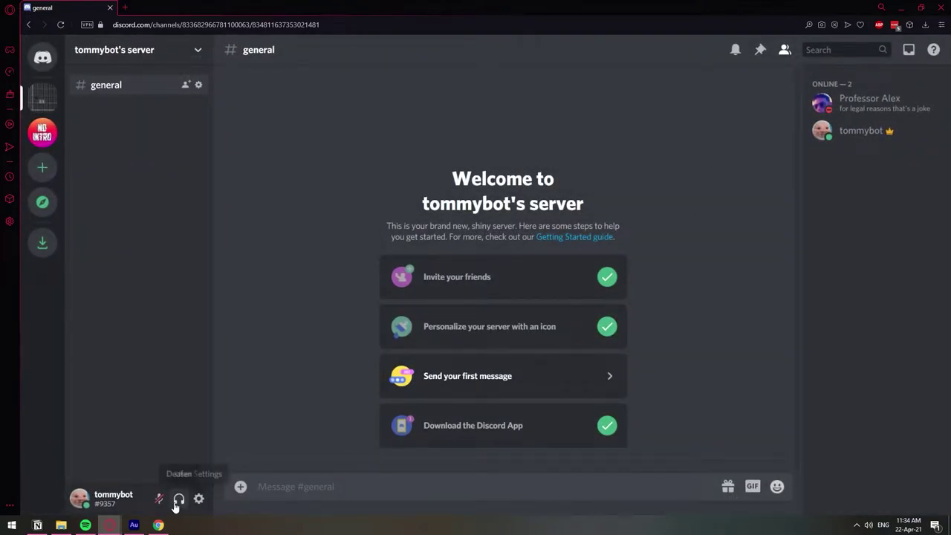
left_click(159, 525)
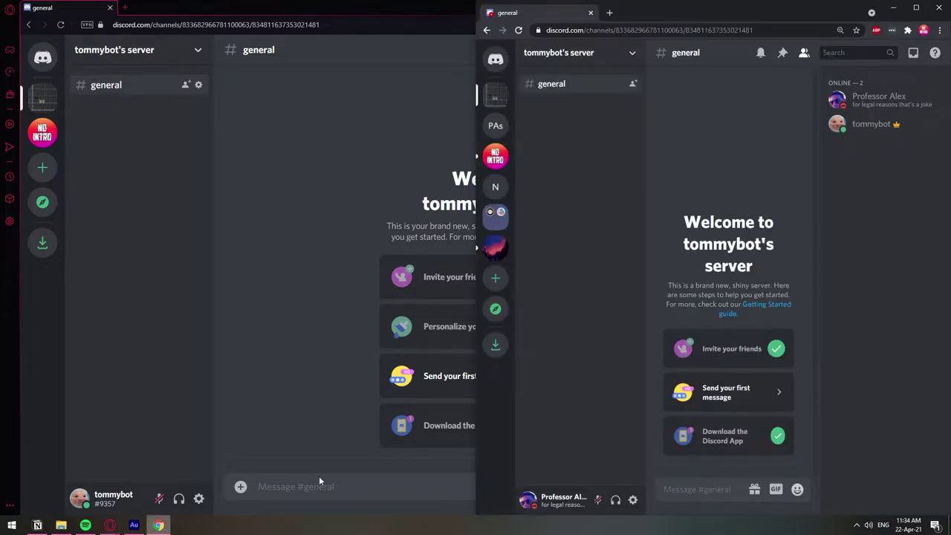
left_click(62, 524)
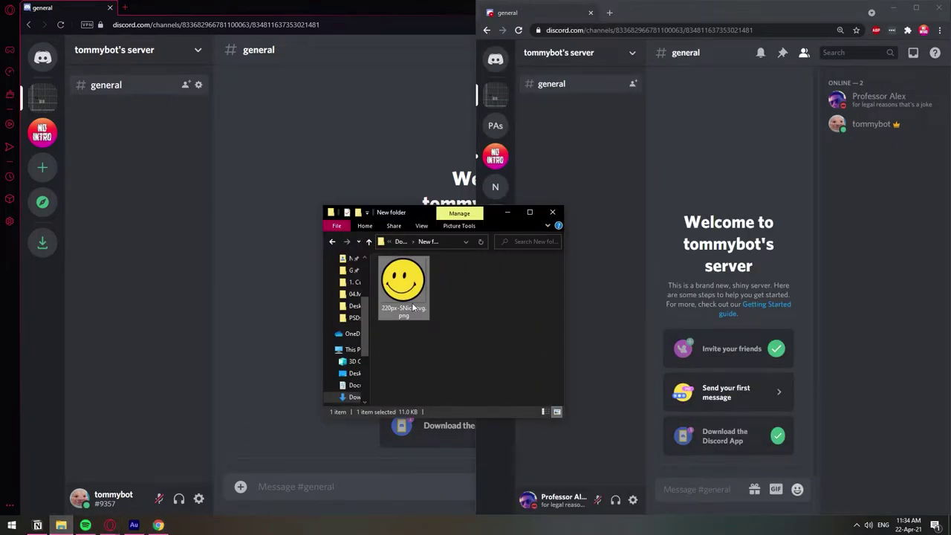
mouse_move(403, 288)
left_mouse_down()
mouse_move(733, 272)
mouse_move(720, 329)
mouse_move(731, 320)
mouse_move(728, 288)
mouse_move(724, 434)
mouse_move(740, 330)
mouse_move(738, 311)
mouse_move(726, 329)
mouse_move(726, 316)
left_mouse_up()
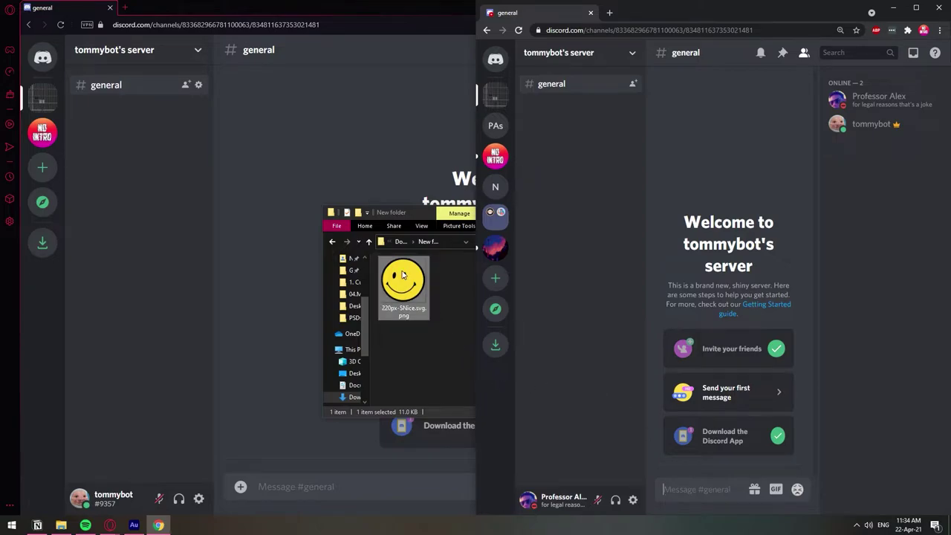
mouse_move(403, 281)
left_mouse_down()
mouse_move(416, 290)
mouse_move(732, 297)
mouse_move(572, 505)
left_mouse_up()
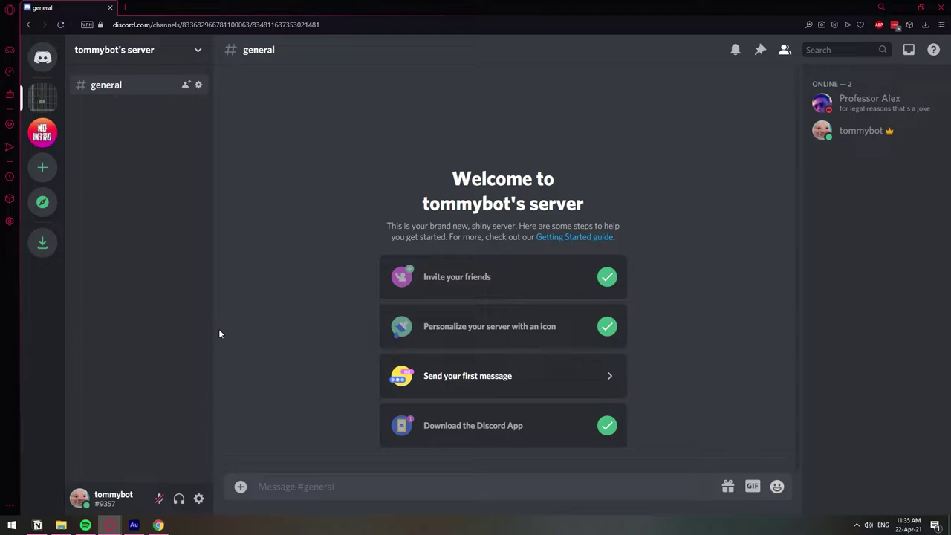
left_click(199, 52)
left_click(155, 135)
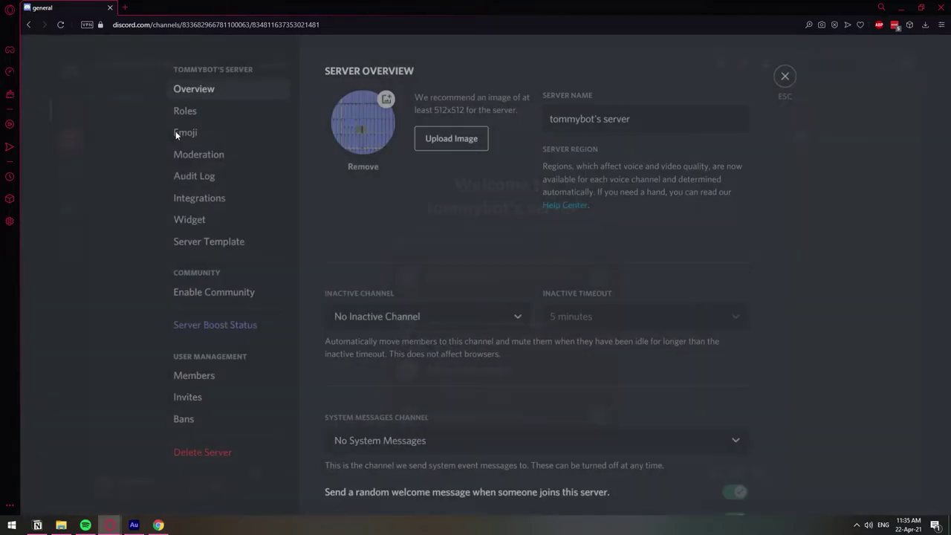
left_click(257, 118)
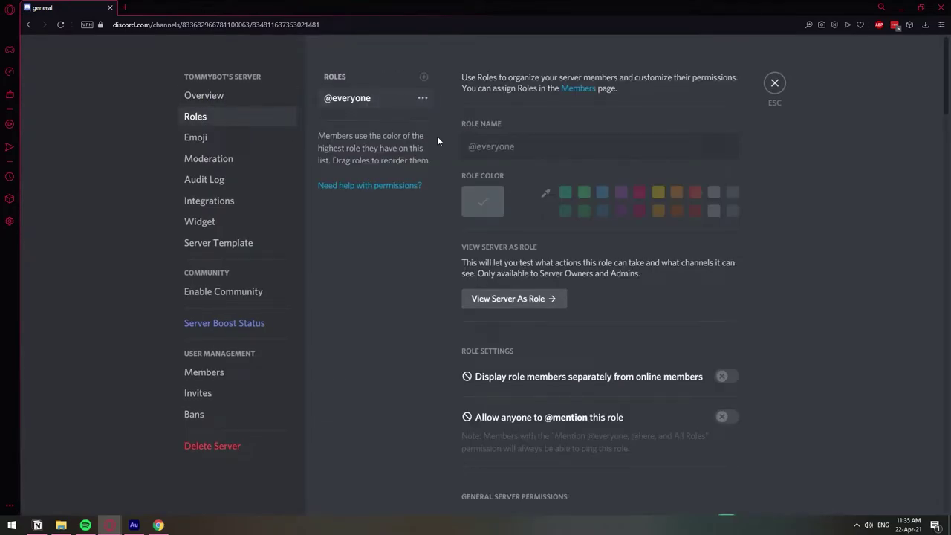
scroll(553, 313, "down", 15)
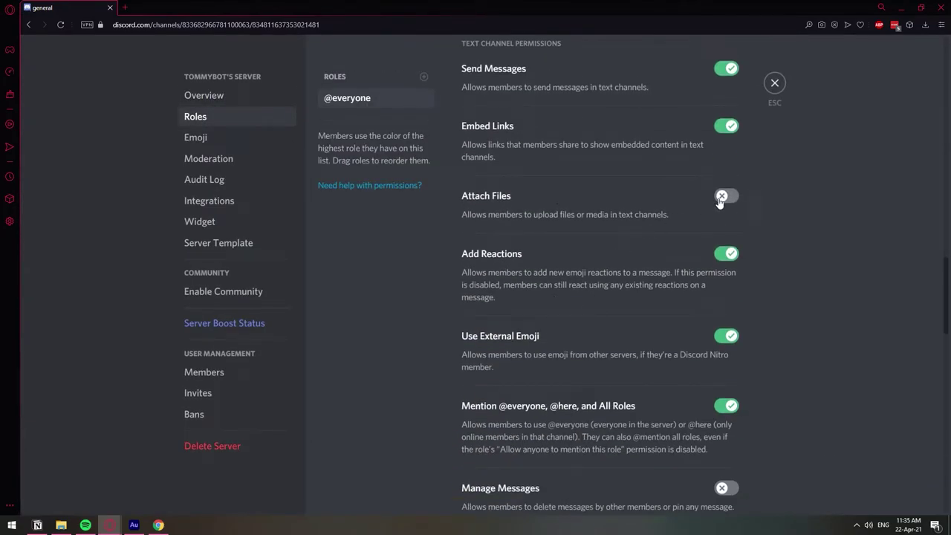
left_click(725, 196)
left_click(710, 480)
scroll(566, 223, "up", 15)
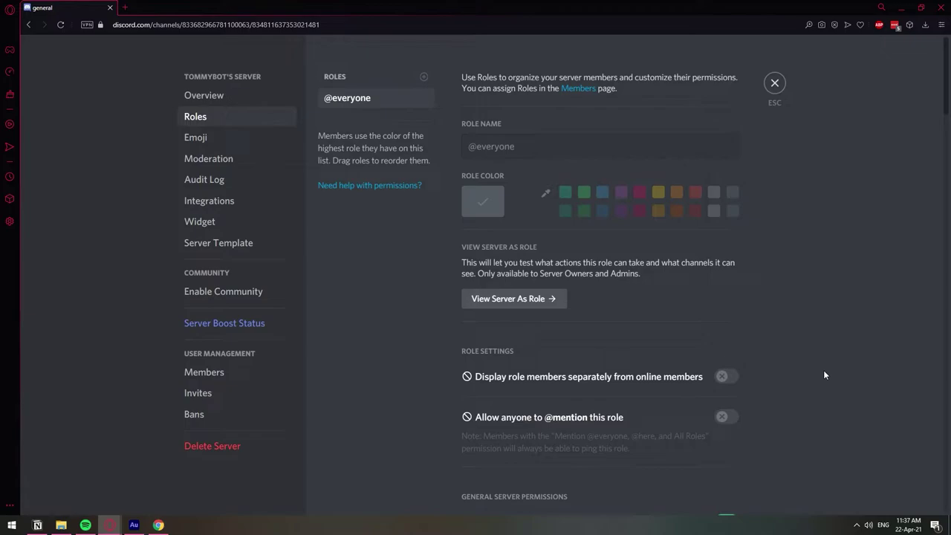
Create a yellow role named 'New memebers', save it, and close server settings.
left_click(423, 77)
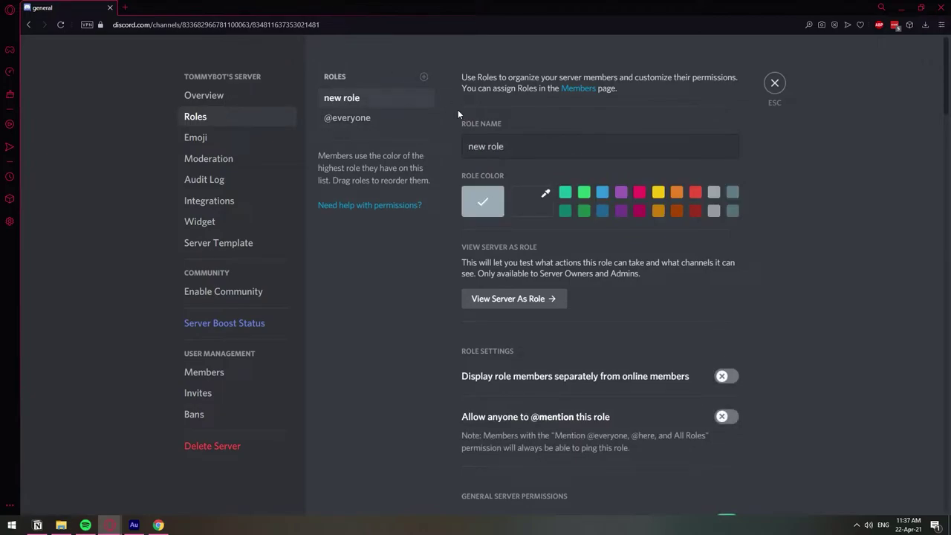
key("ctrl+a")
type("New ")
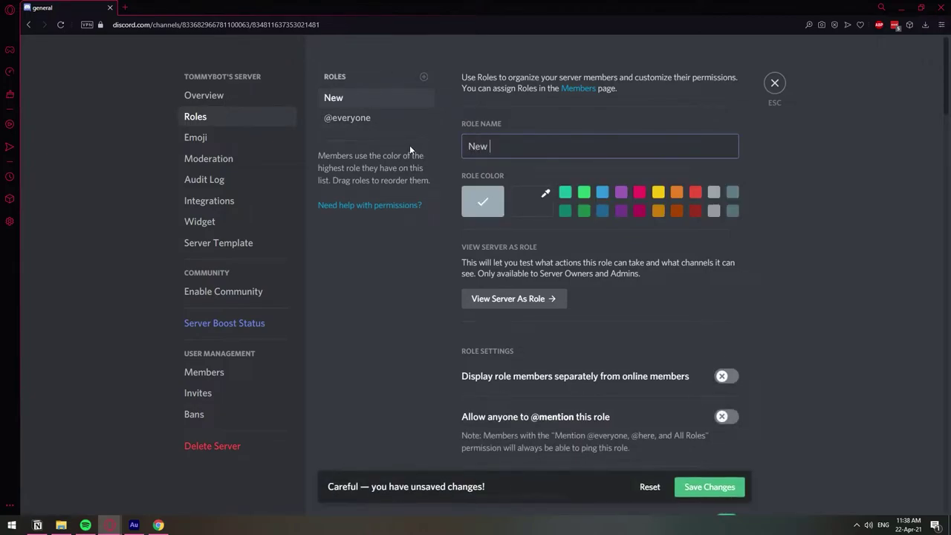
type("memebers")
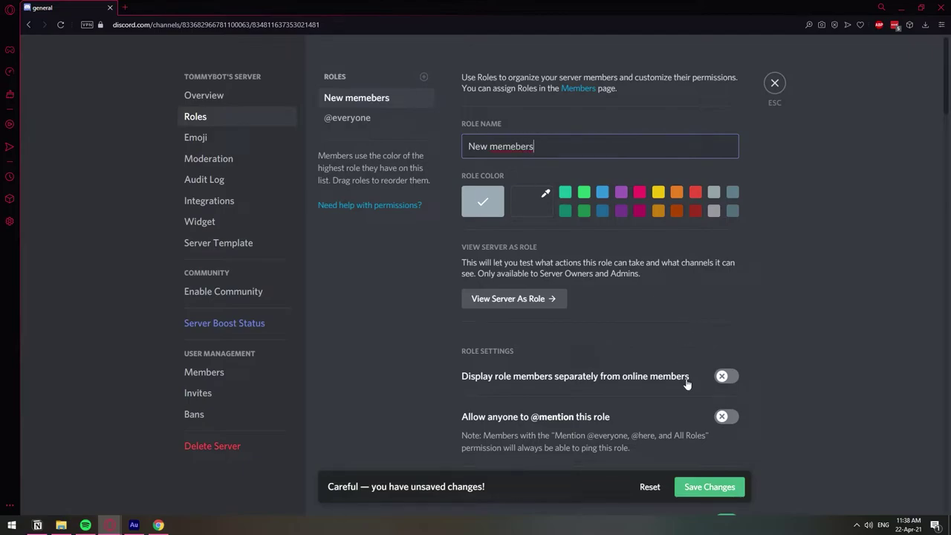
left_click(658, 193)
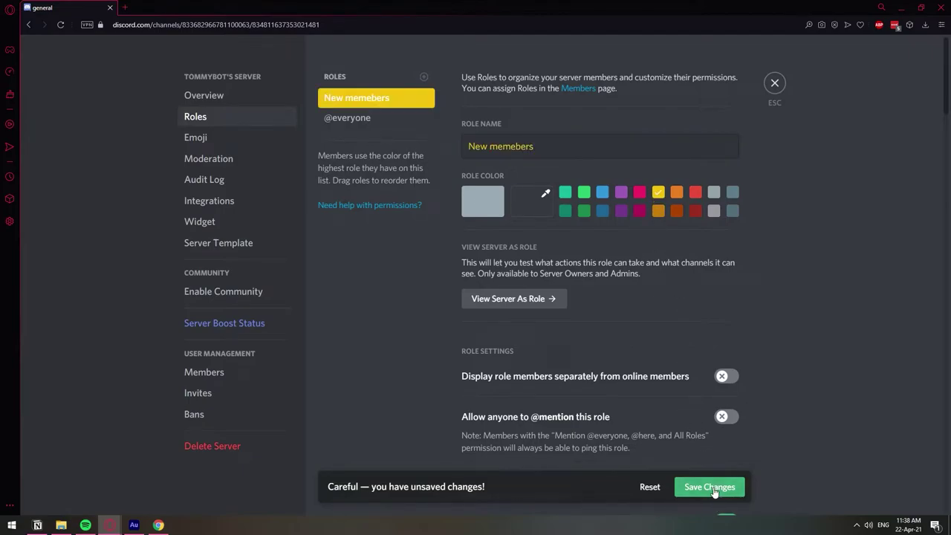
left_click(710, 467)
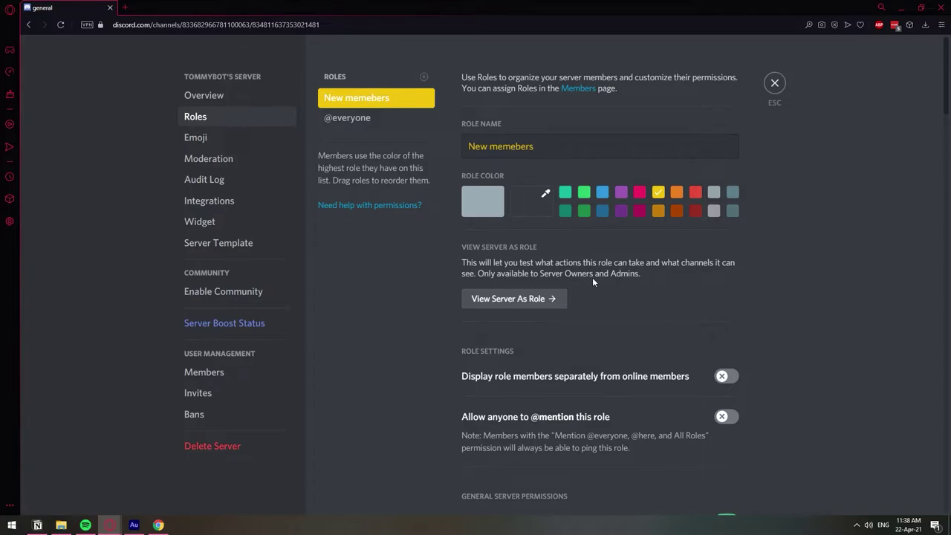
scroll(613, 341, "down", 15)
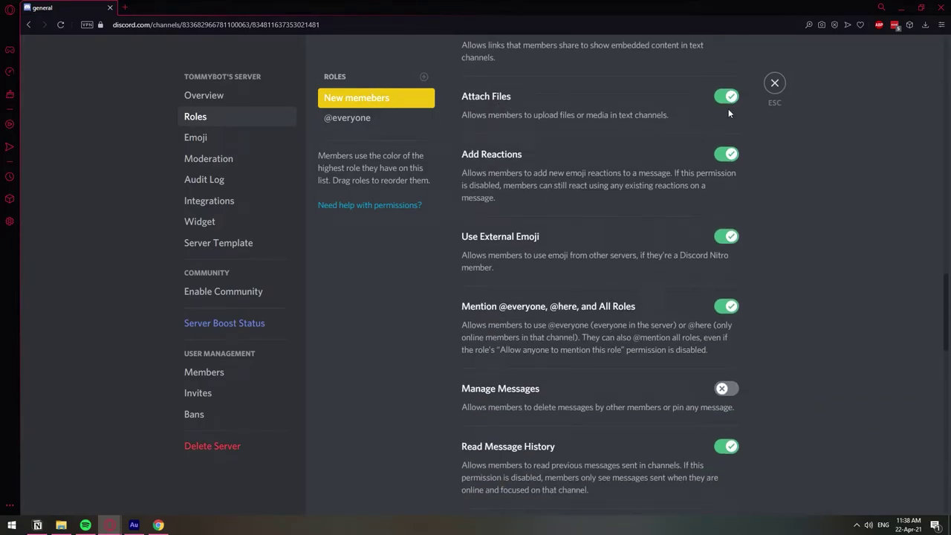
scroll(660, 192, "up", 3)
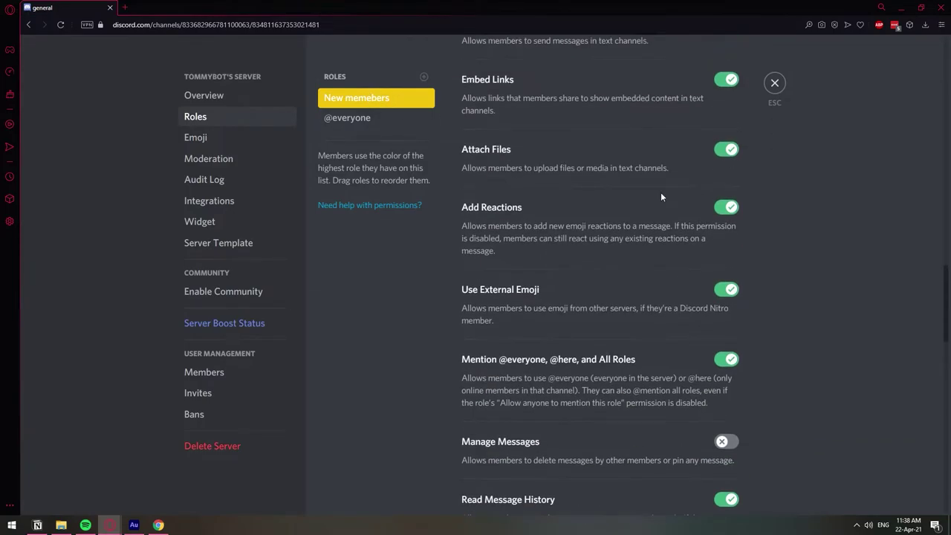
left_click(774, 84)
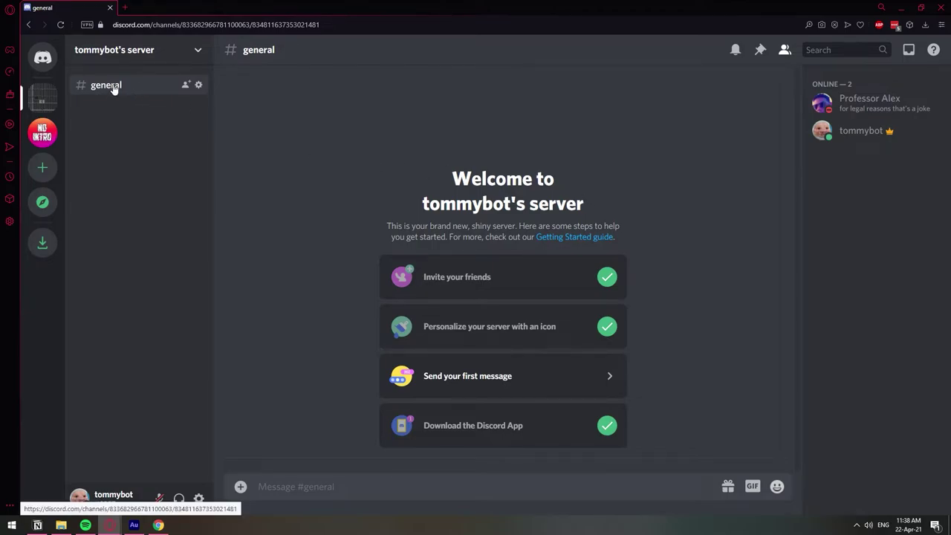
Create a text channel named 'ghg', then go back to #general.
right_click(127, 130)
left_click(152, 173)
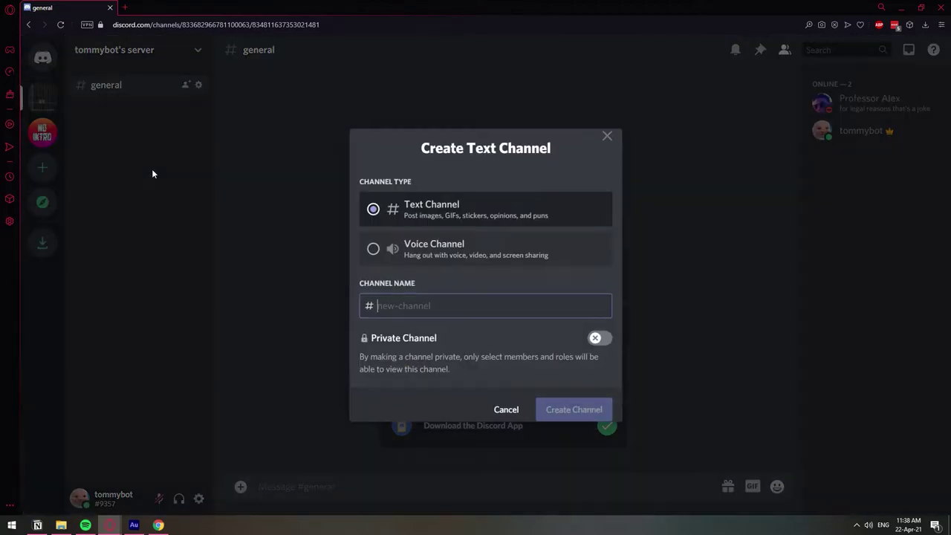
type("ghg")
left_click(574, 408)
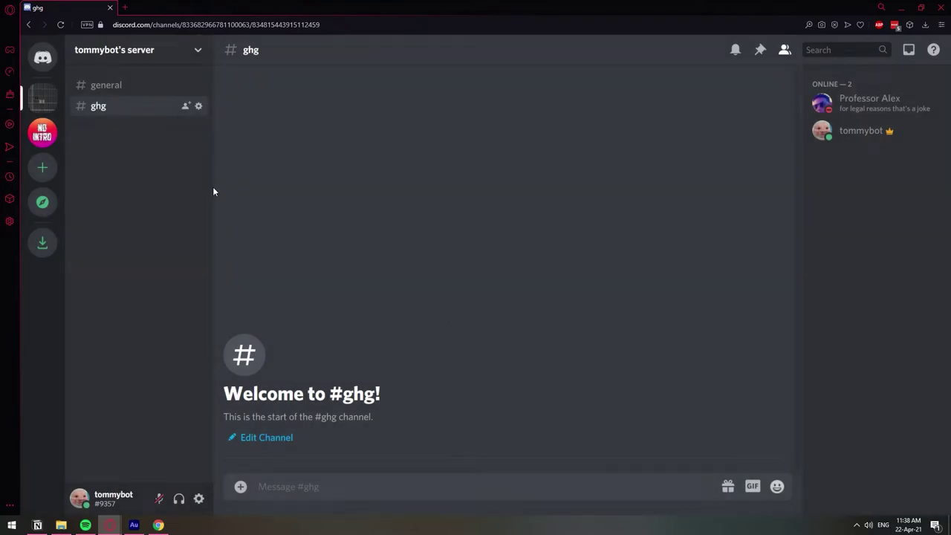
left_click(144, 89)
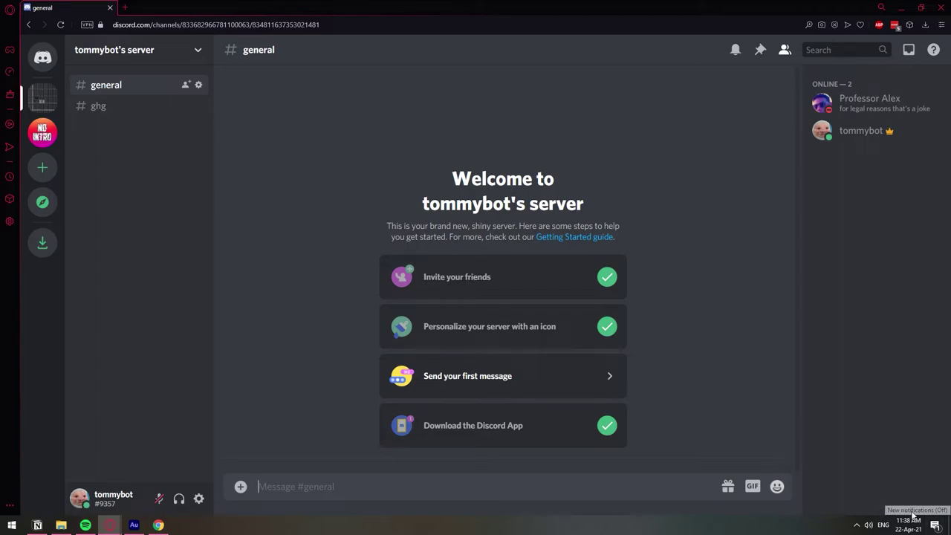
Assign the 'New memebers' role to the other online member from their profile card.
left_click(828, 104)
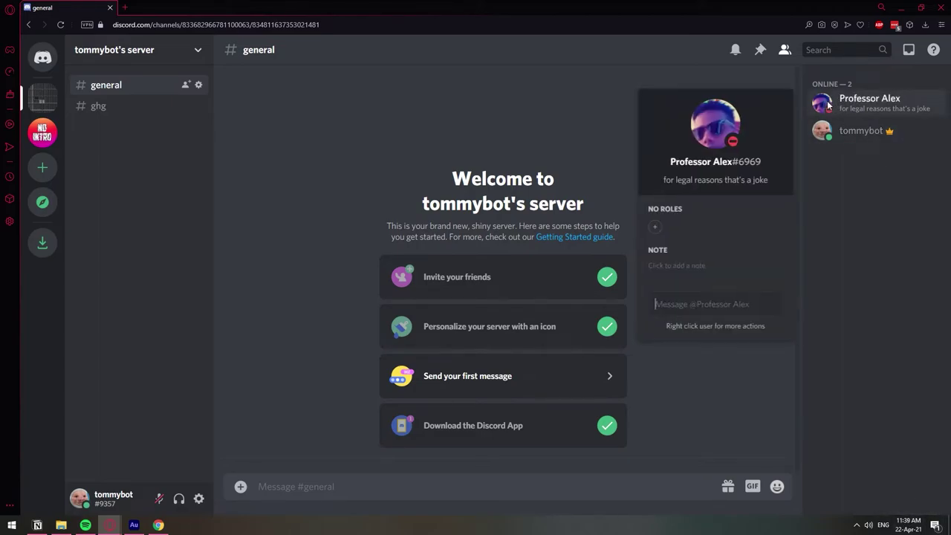
left_click(660, 227)
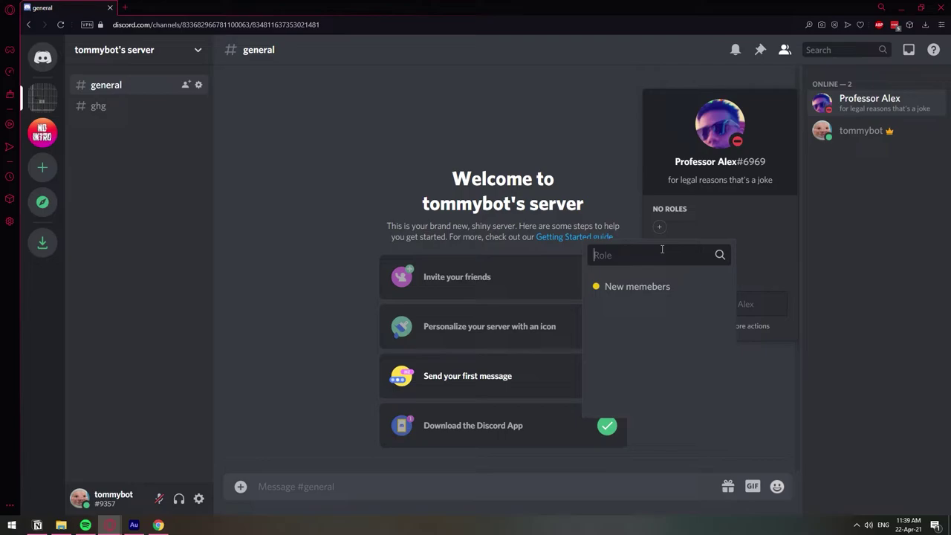
left_click(658, 289)
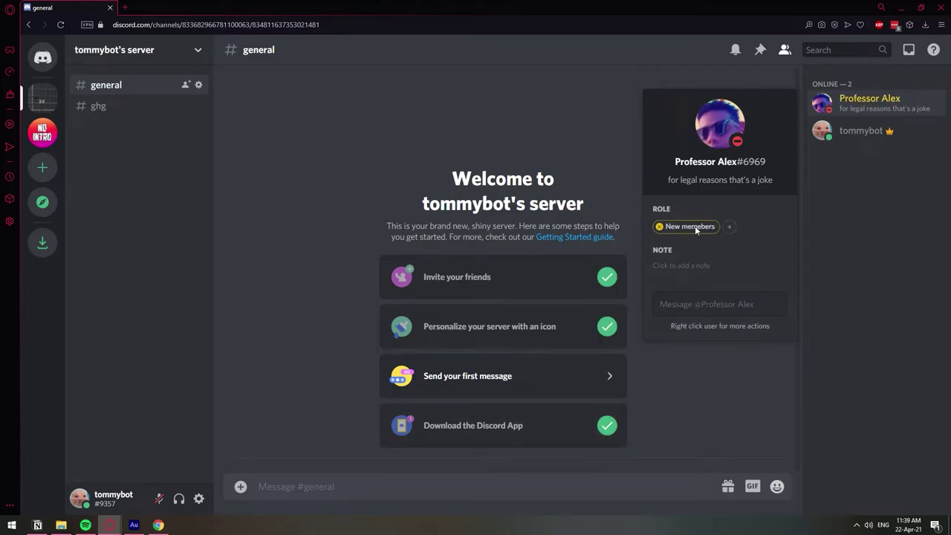
left_click(618, 300)
Test dropping the smiley image into #general as the member, cancelling the upload.
left_click(158, 525)
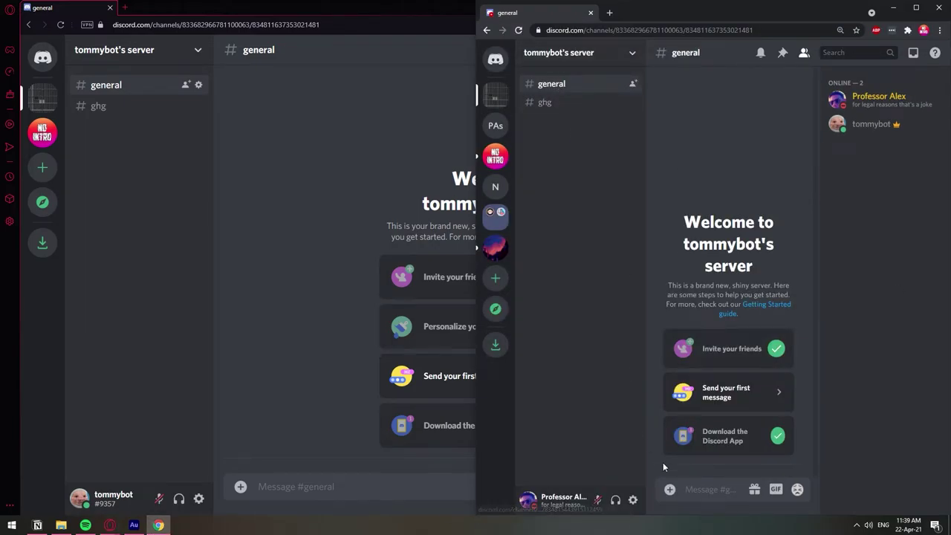
left_click(61, 524)
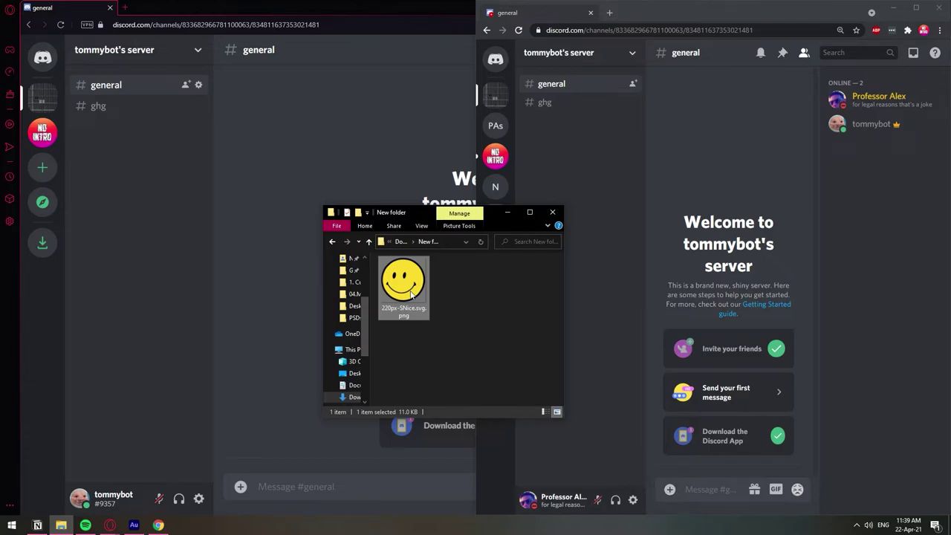
left_click_drag(413, 294, 705, 279)
left_click(763, 345)
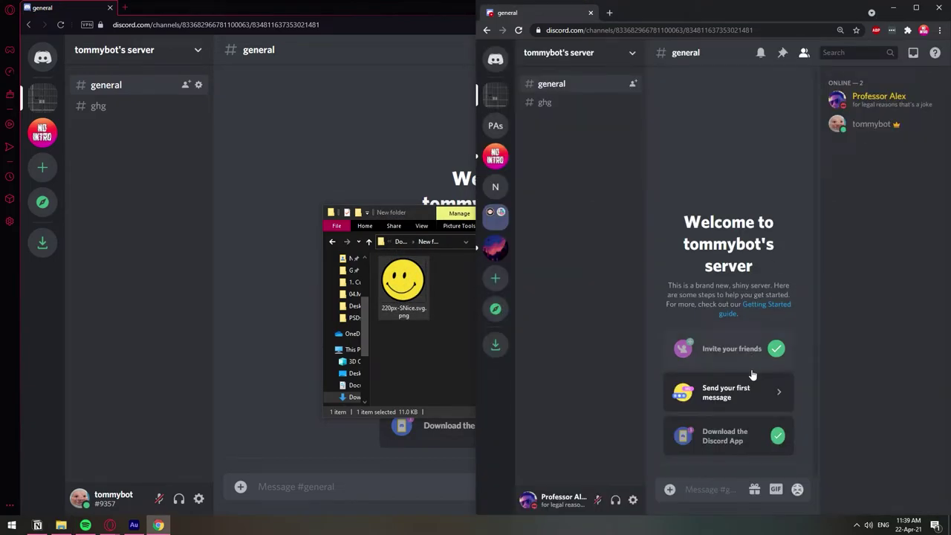
left_click(369, 137)
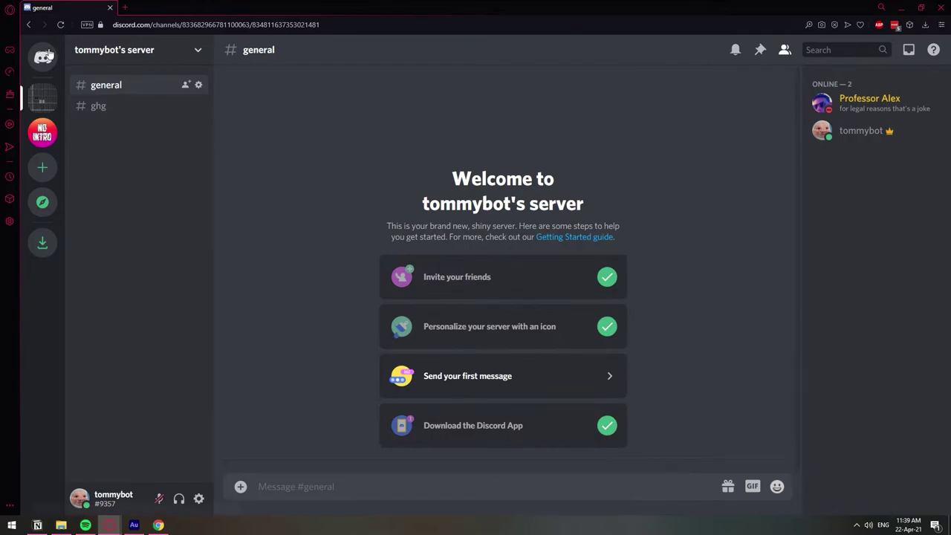
Add the 'New memebers' role to #general's channel permission overrides.
right_click(99, 86)
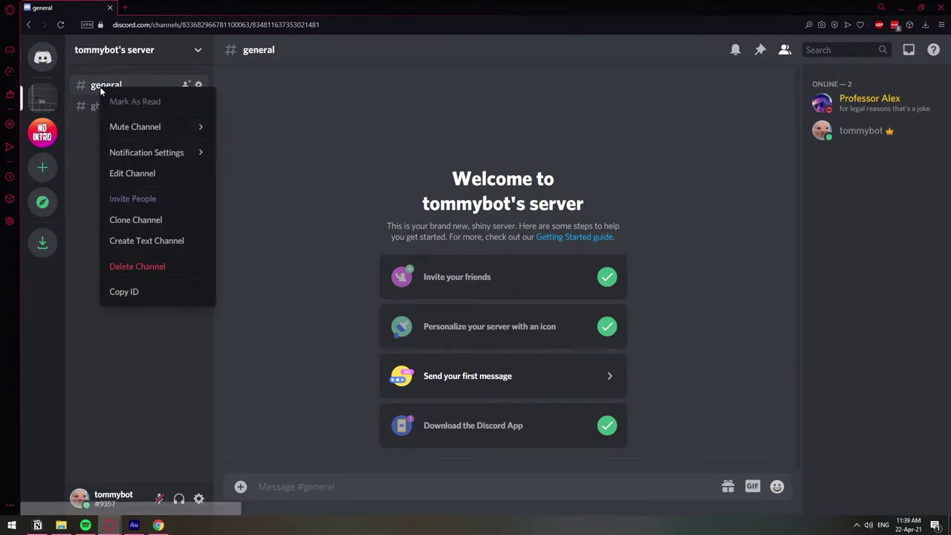
left_click(149, 179)
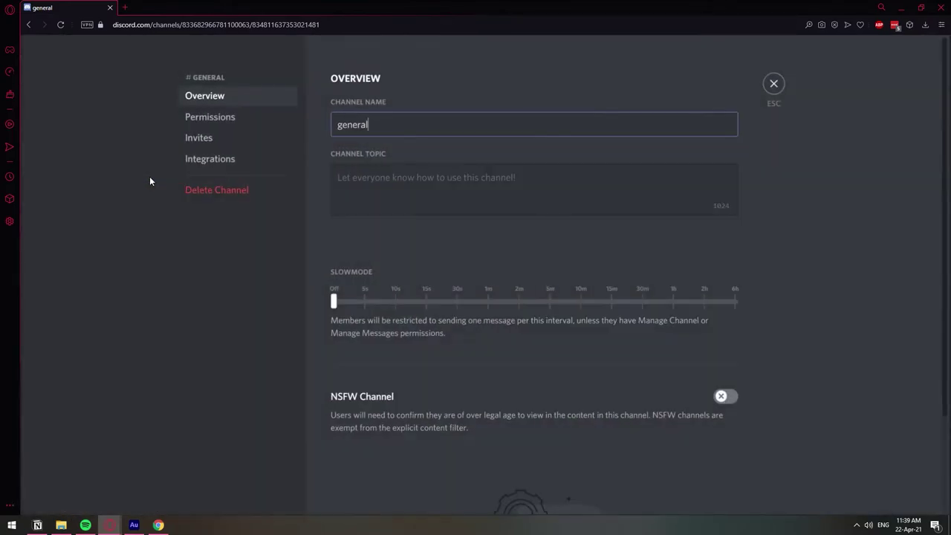
left_click(230, 119)
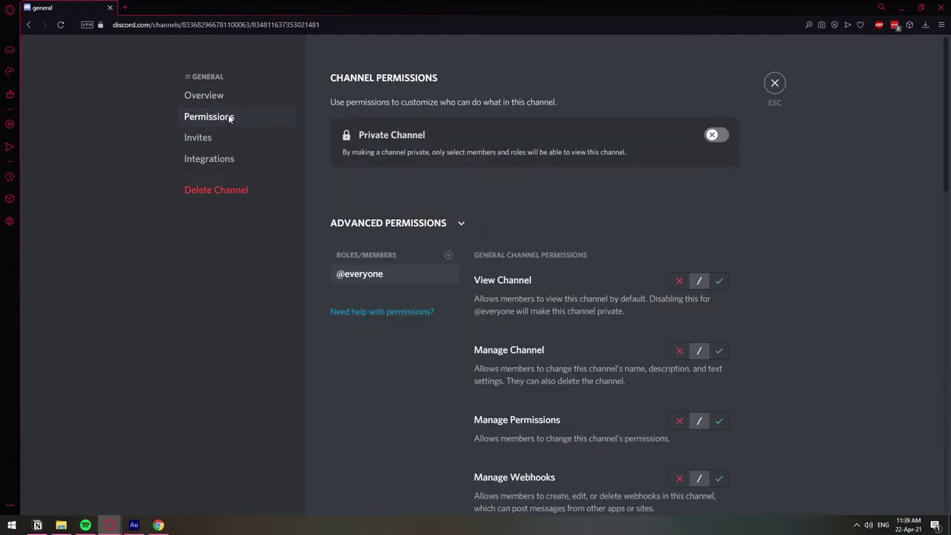
left_click(449, 256)
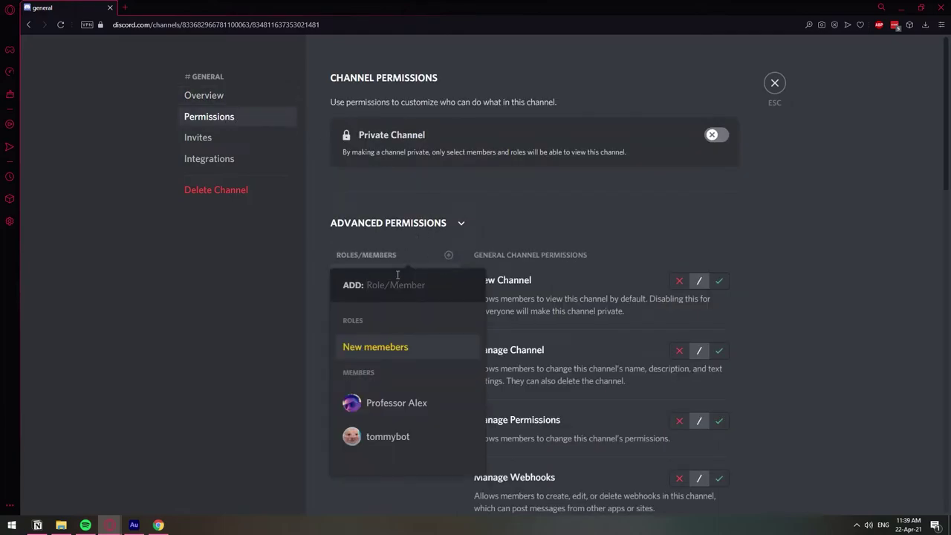
left_click(388, 348)
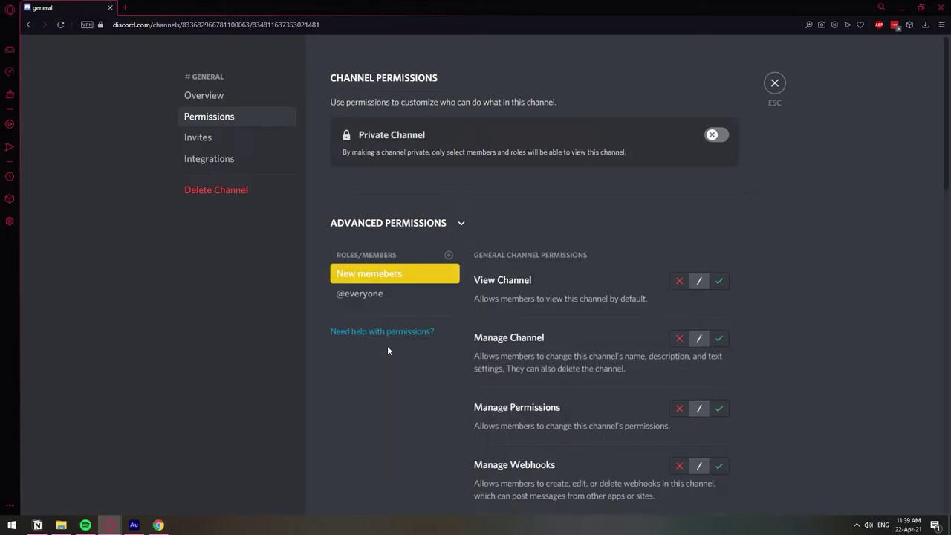
left_click(374, 295)
left_click(385, 277)
Deny Attach Files for 'New memebers' in #general, save, and close channel settings.
scroll(597, 303, "down", 7)
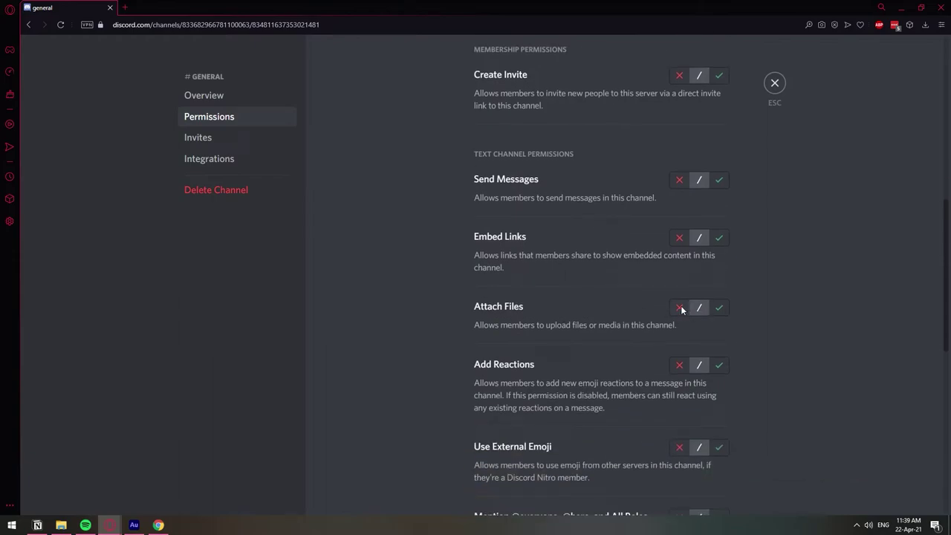
left_click(678, 308)
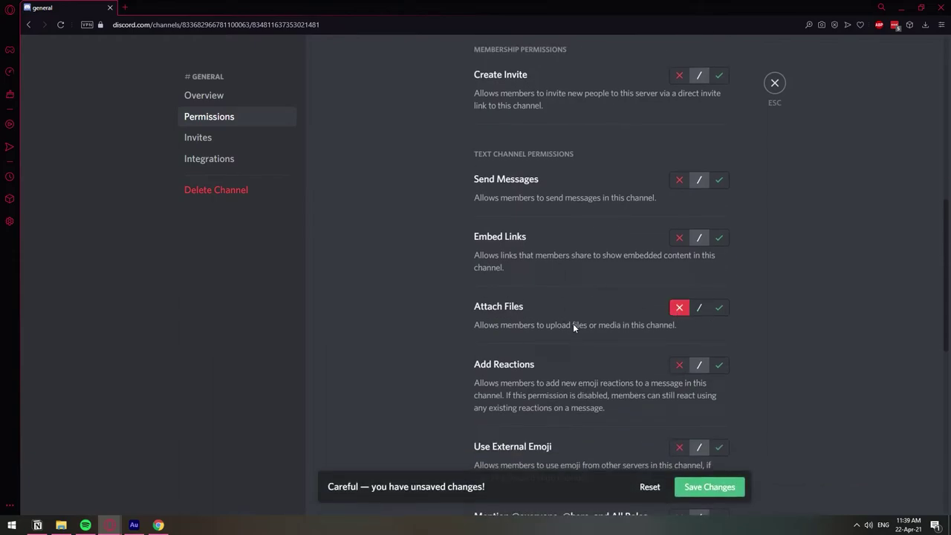
scroll(565, 325, "up", 10)
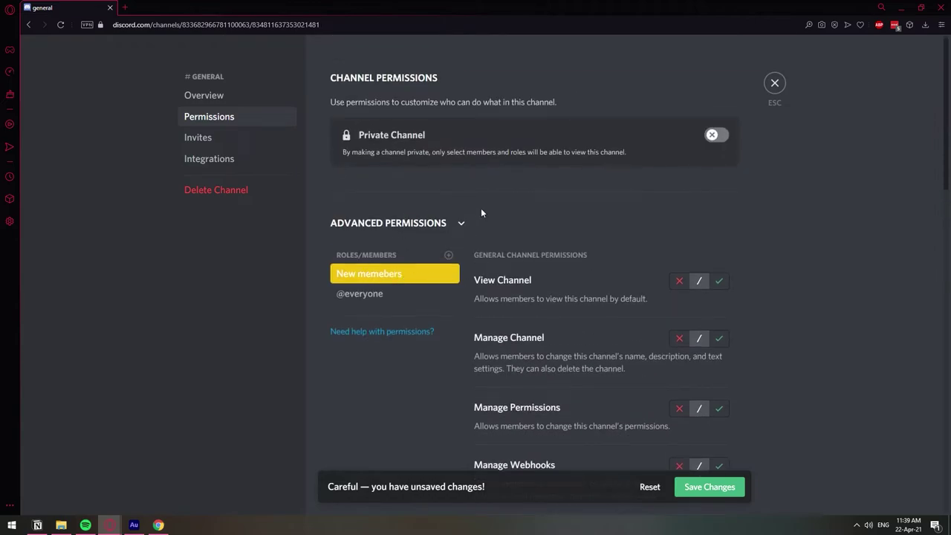
scroll(565, 327, "down", 10)
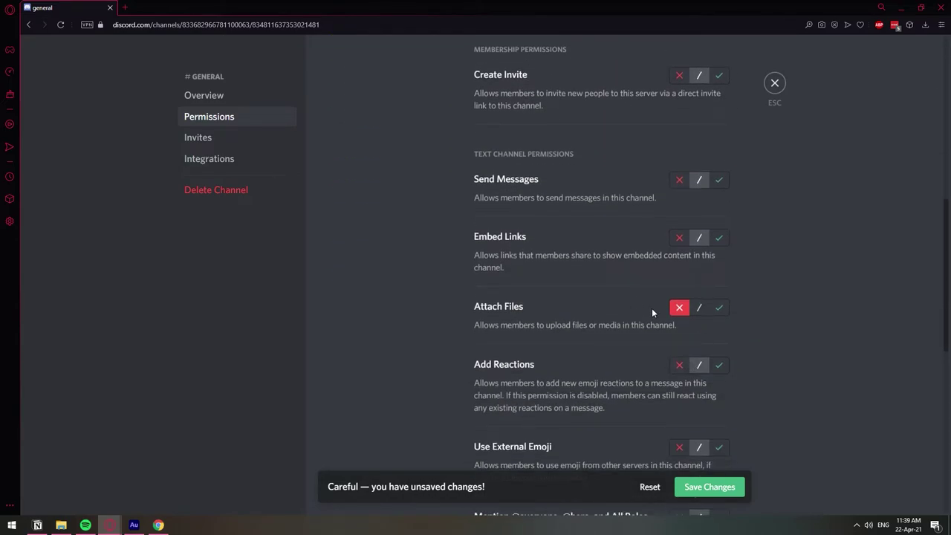
left_click(710, 486)
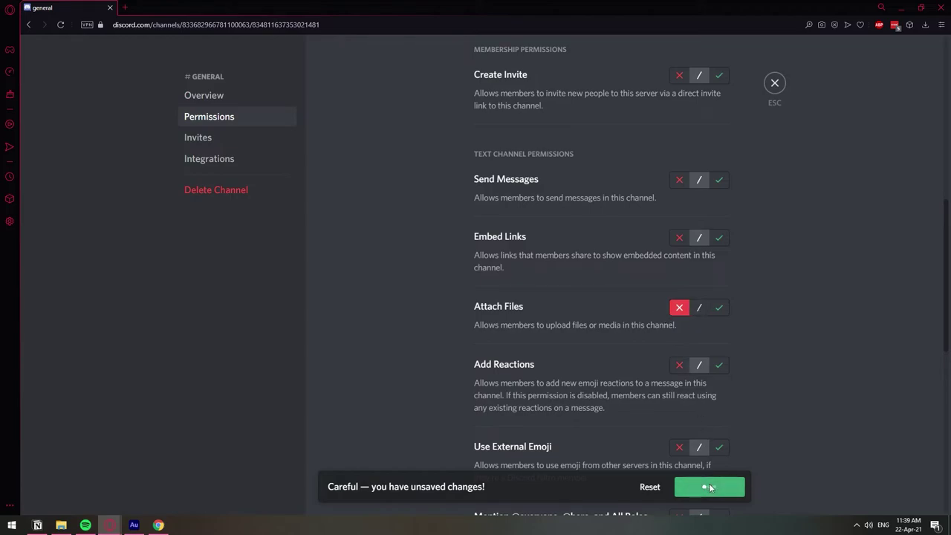
left_click(774, 84)
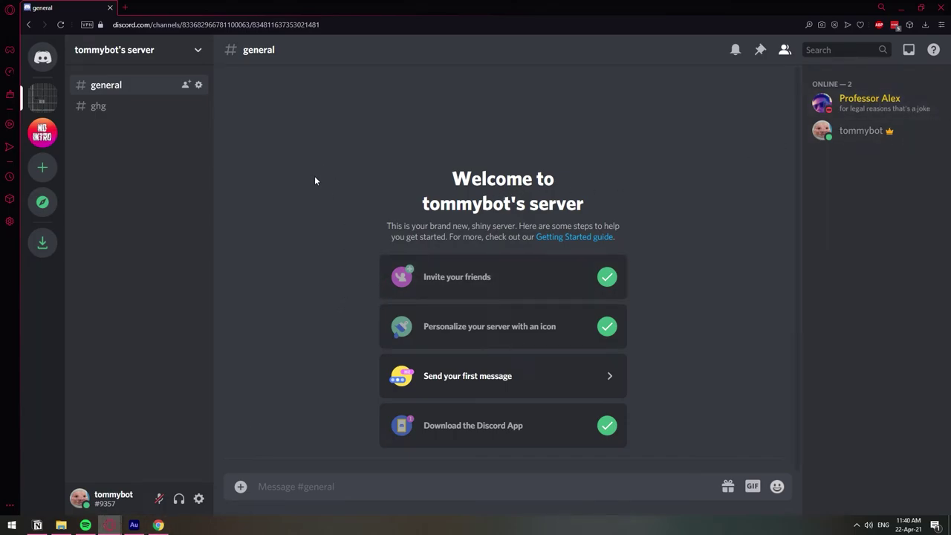
As the member, try attaching the smiley image in #general and see it blocked.
left_click(158, 525)
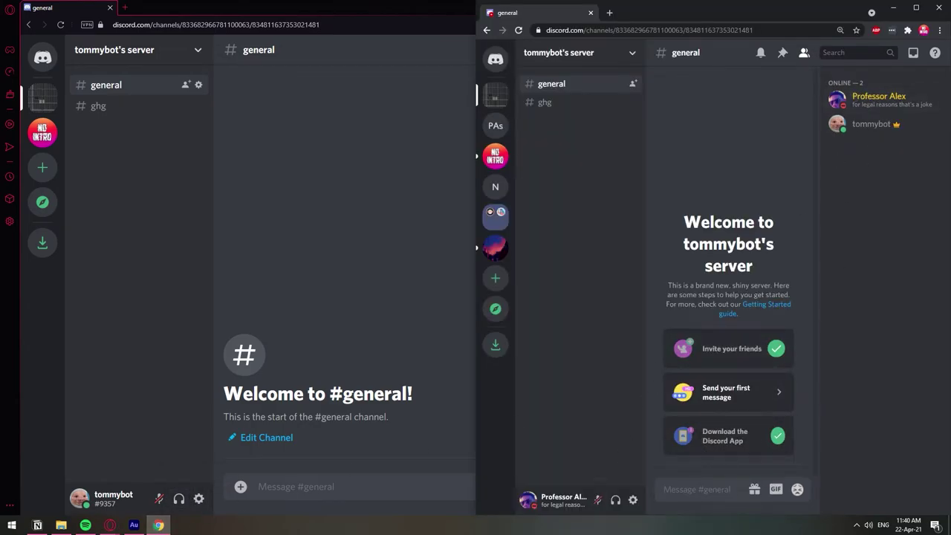
left_click(669, 490)
left_click(61, 525)
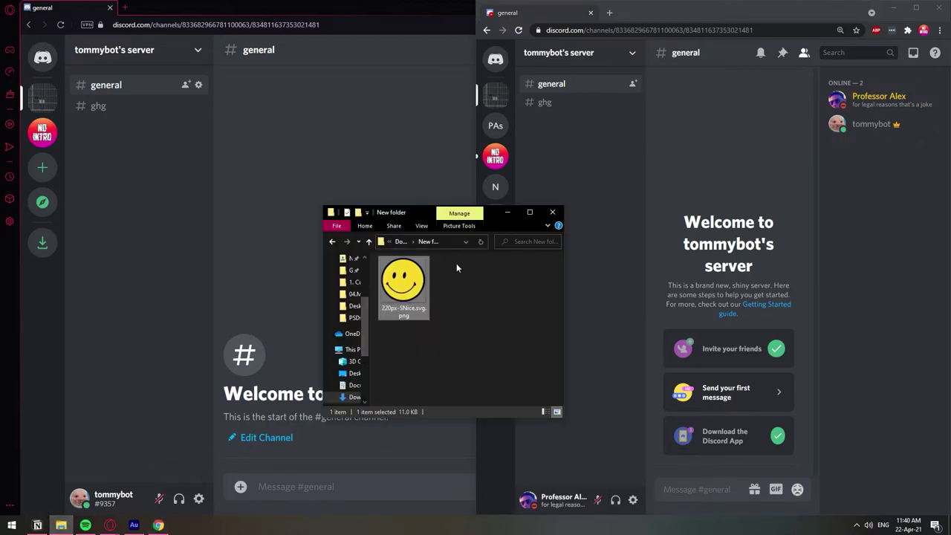
mouse_move(412, 290)
left_mouse_down()
mouse_move(627, 247)
mouse_move(732, 245)
left_mouse_up()
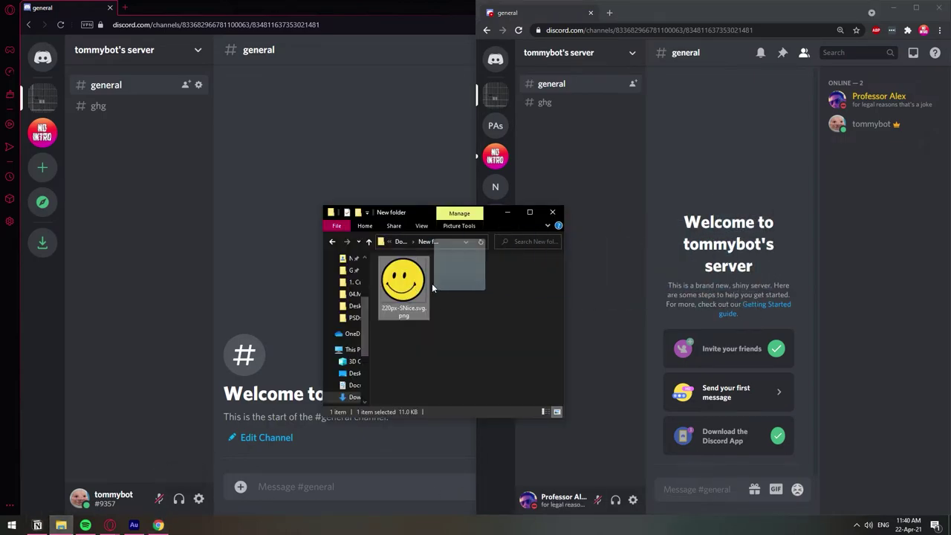
left_click(673, 207)
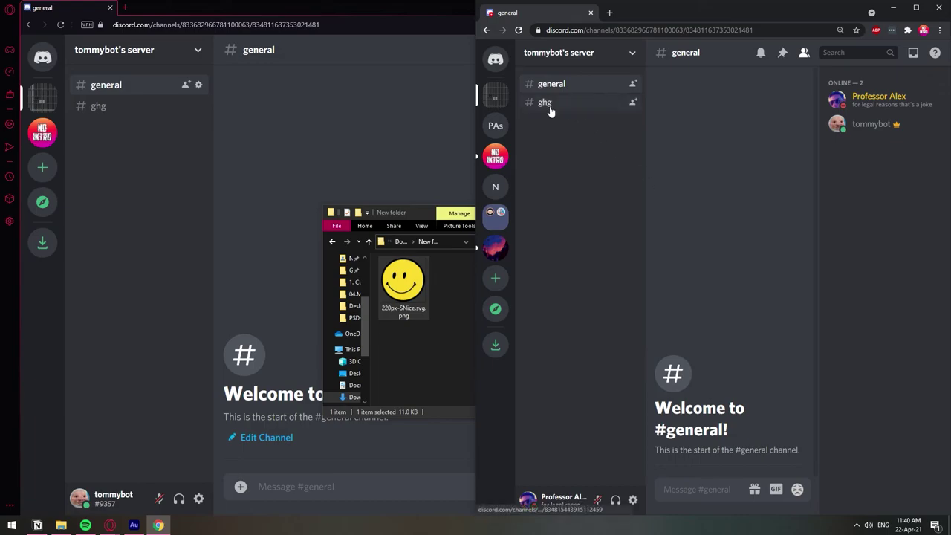
Upload the smiley image to #ghg, then return to #general and retry the drop.
left_click(550, 108)
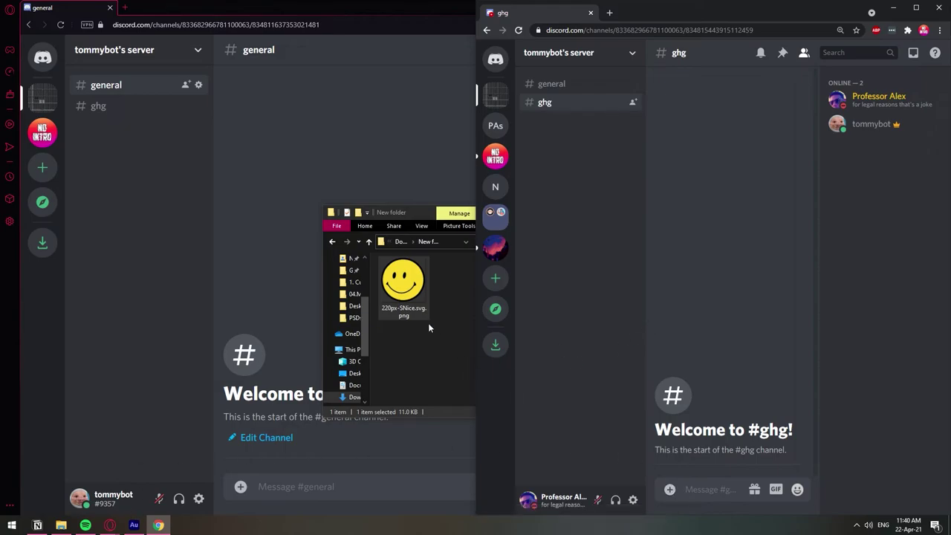
mouse_move(420, 312)
left_mouse_down()
mouse_move(472, 277)
mouse_move(650, 267)
mouse_move(661, 279)
left_mouse_up()
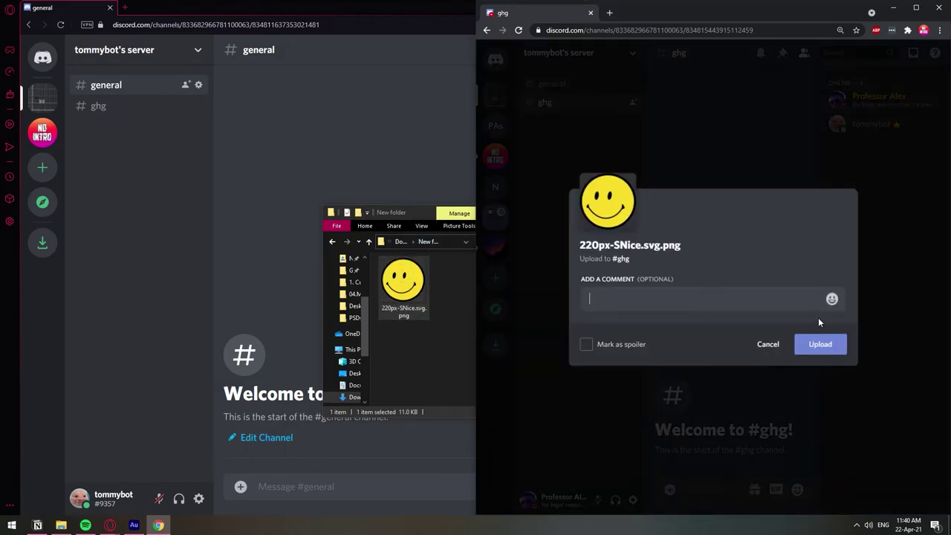
left_click(800, 344)
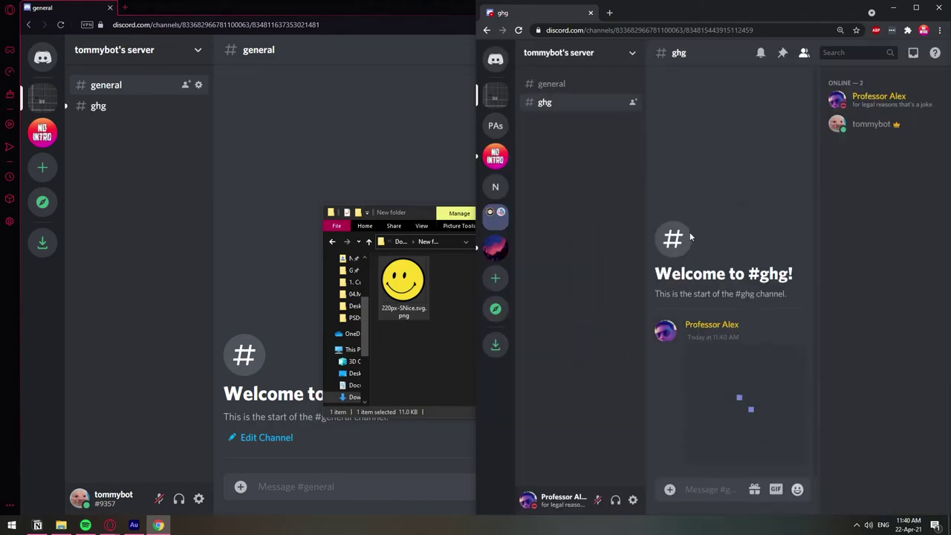
left_click(551, 84)
mouse_move(403, 284)
left_mouse_down()
mouse_move(630, 285)
mouse_move(682, 271)
mouse_move(575, 255)
left_mouse_up()
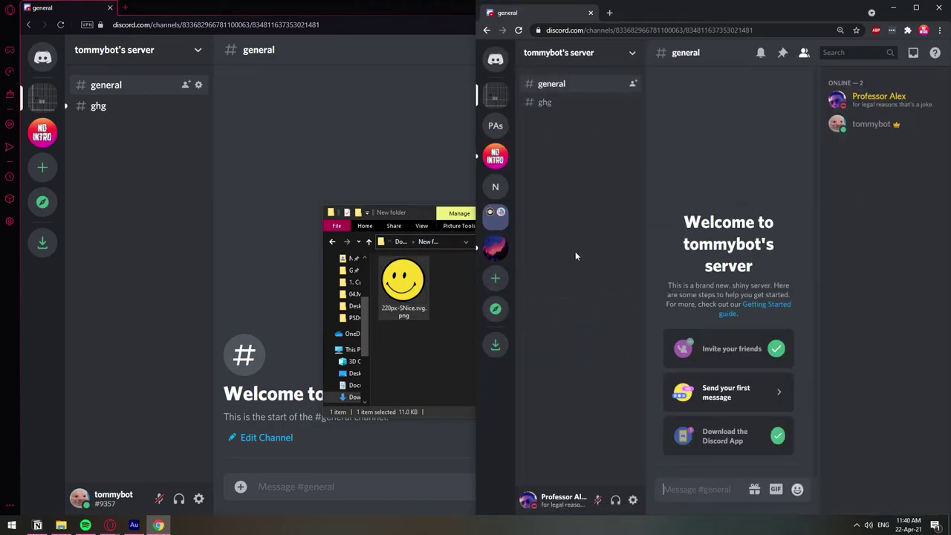
Bring the server owner's Discord window showing #general back to the front.
left_click(384, 139)
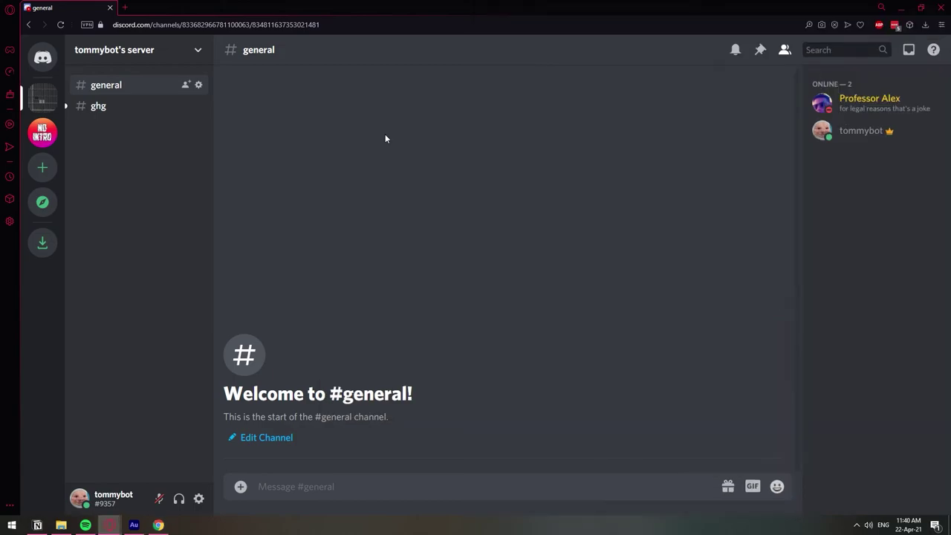